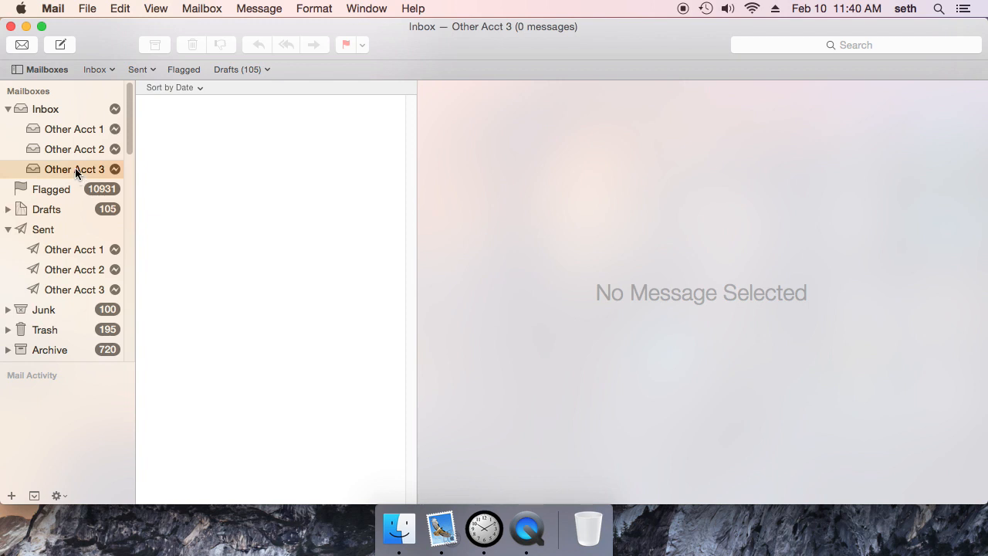
- Open the Accounts preferences and start adding an other mail account
click(53, 8)
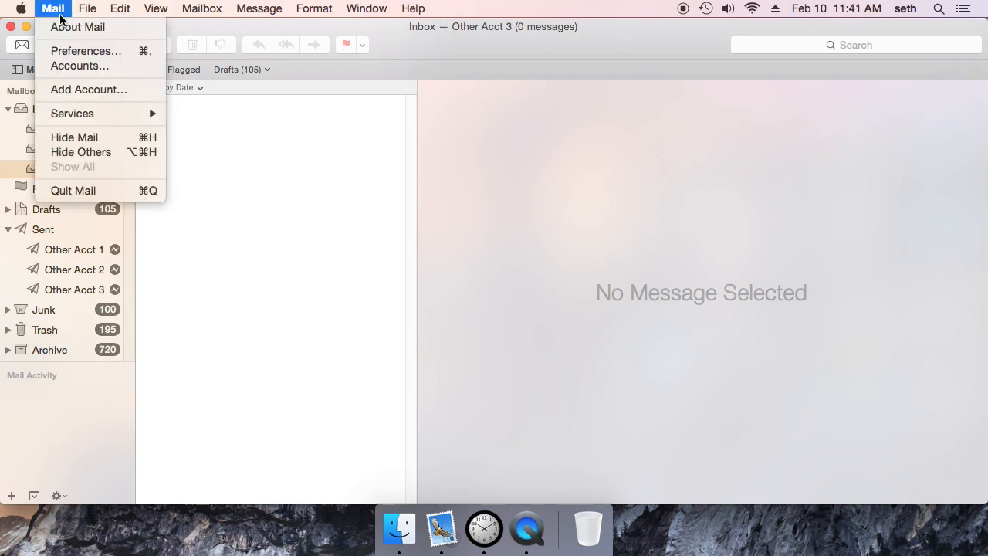
click(79, 53)
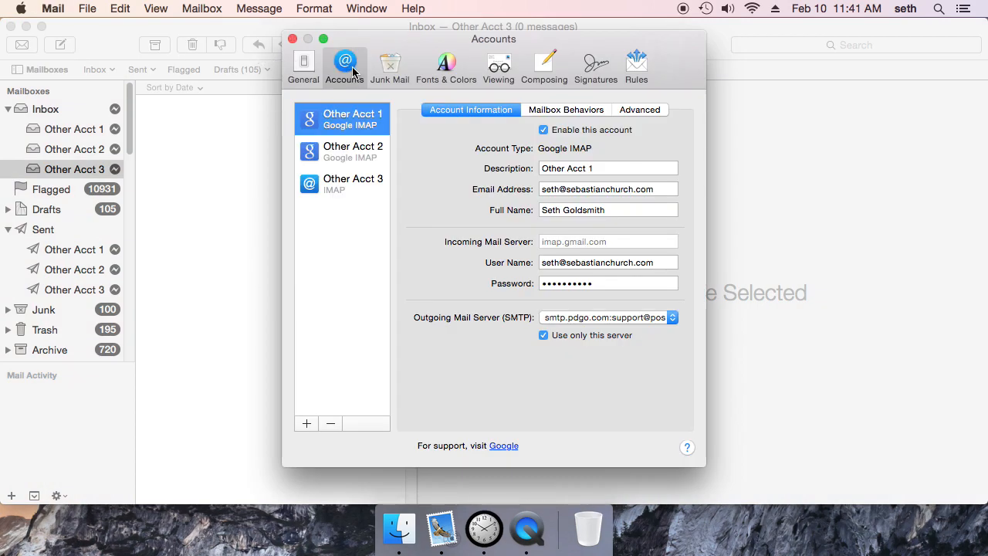
click(307, 428)
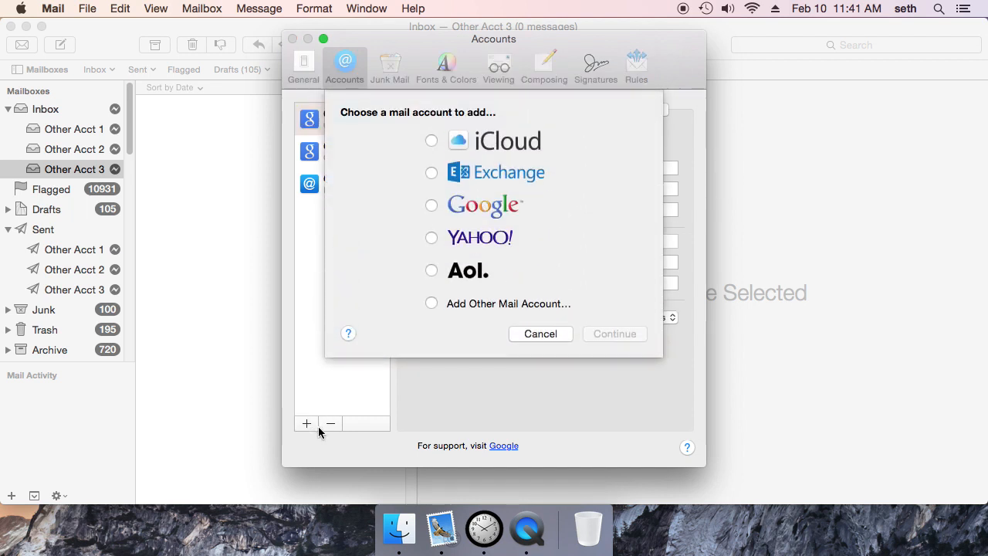
click(471, 309)
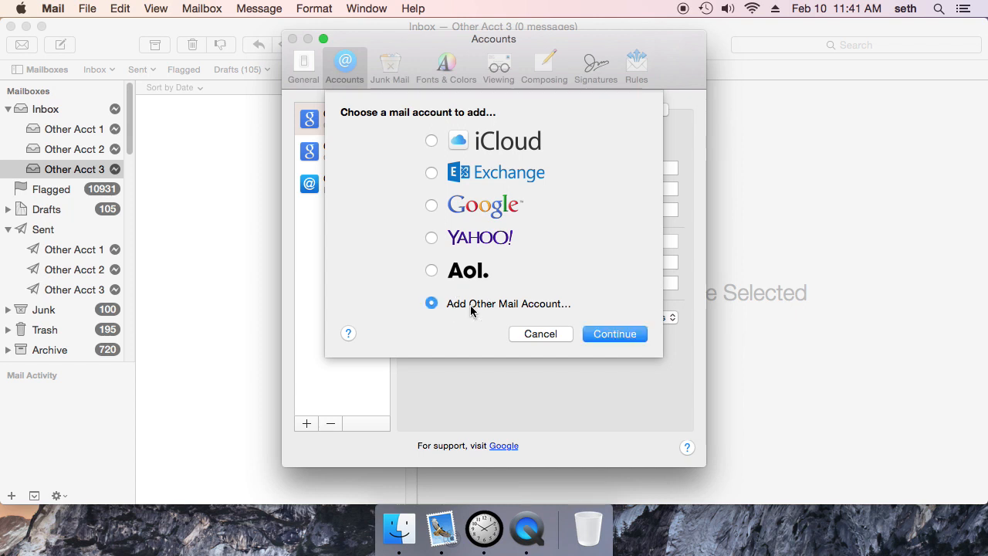
click(614, 334)
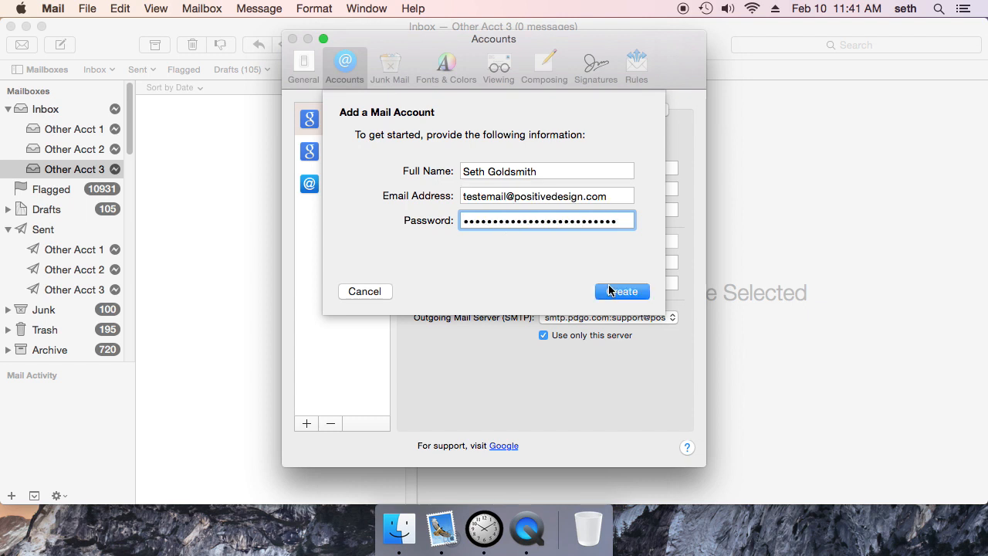
- Submit the new account's details and enter mail.pdgo.com as the incoming IMAP mail server
click(618, 298)
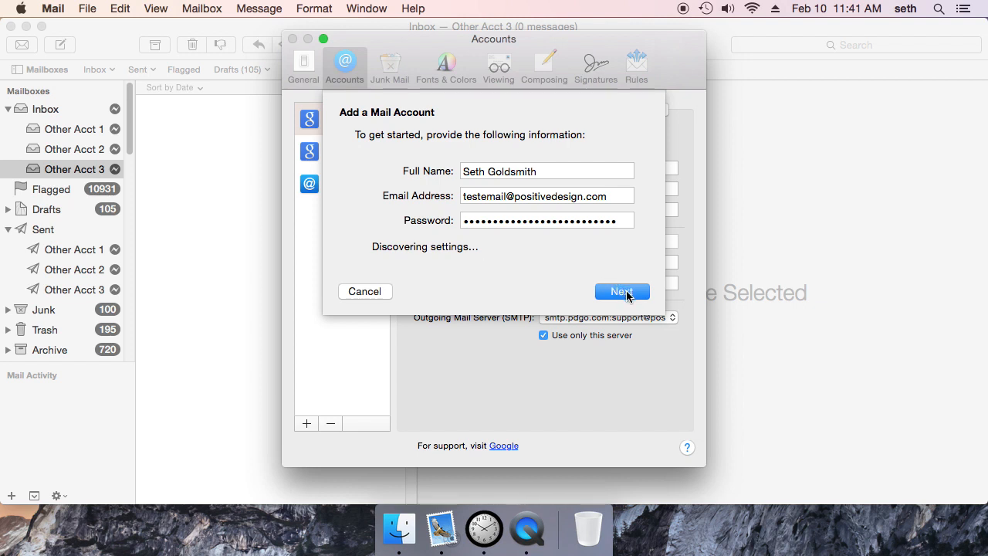
click(627, 294)
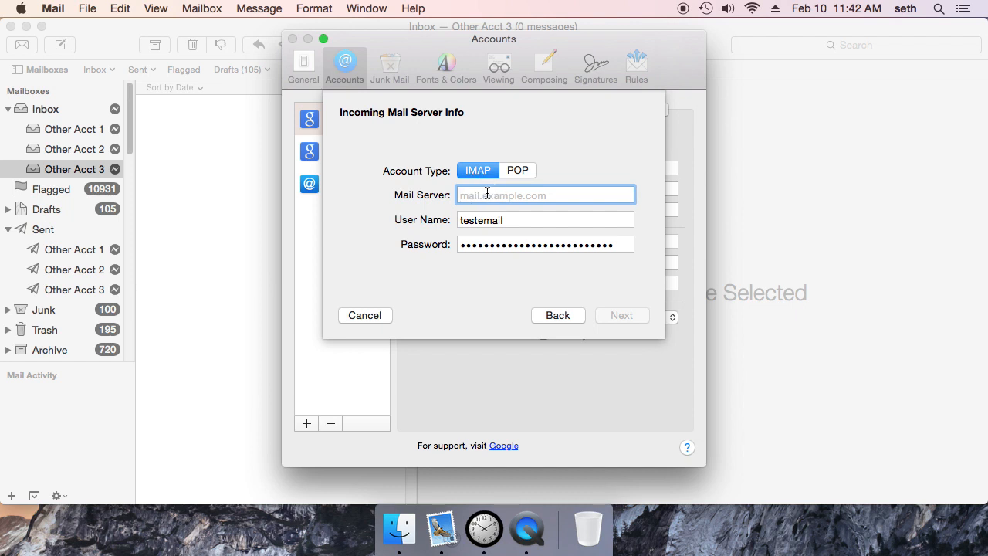
text(mail.pdgo/.)
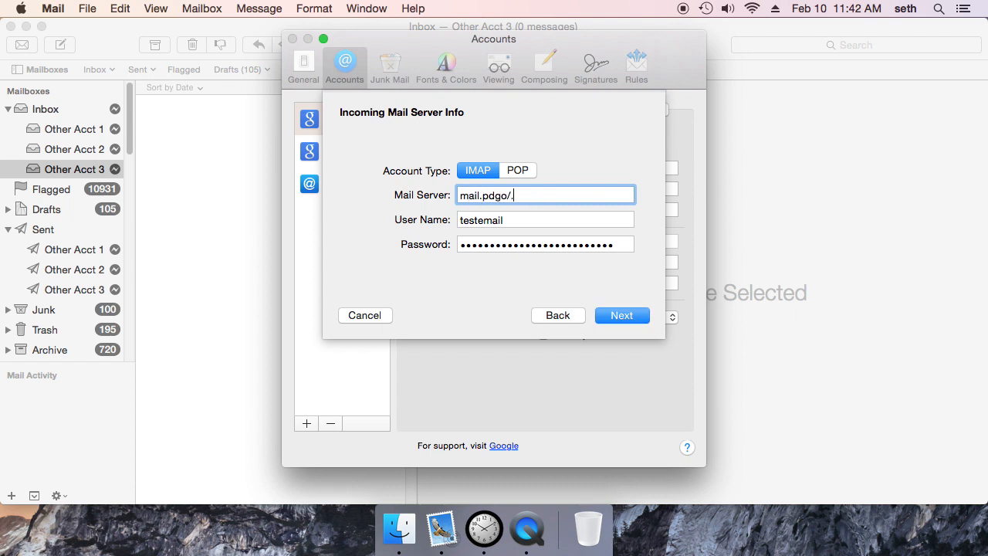
key(BackSpace)
key(BackSpace)
text(.com)
key(Tab)
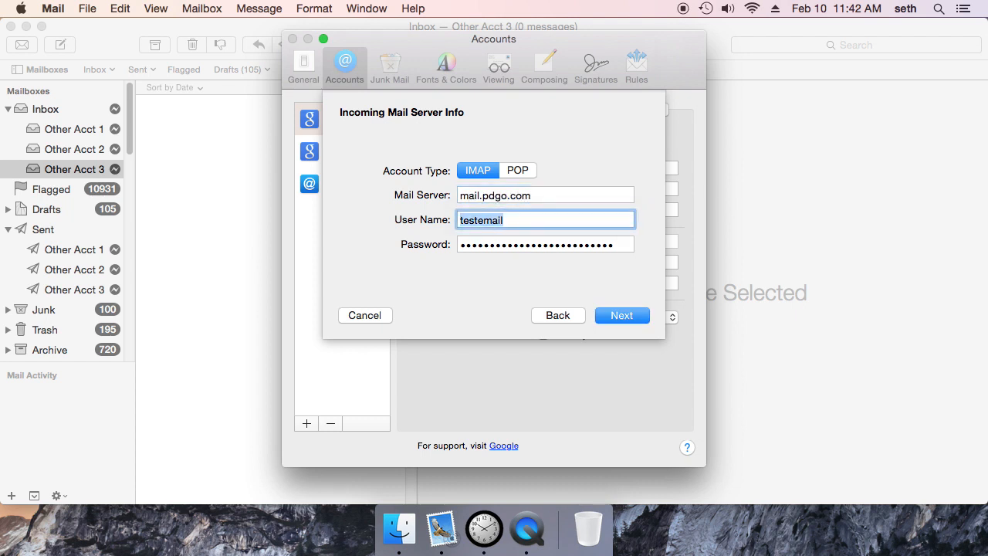
- Set the incoming user name to the account's full e-mail address and continue
click(515, 219)
text(@positivedesign.com)
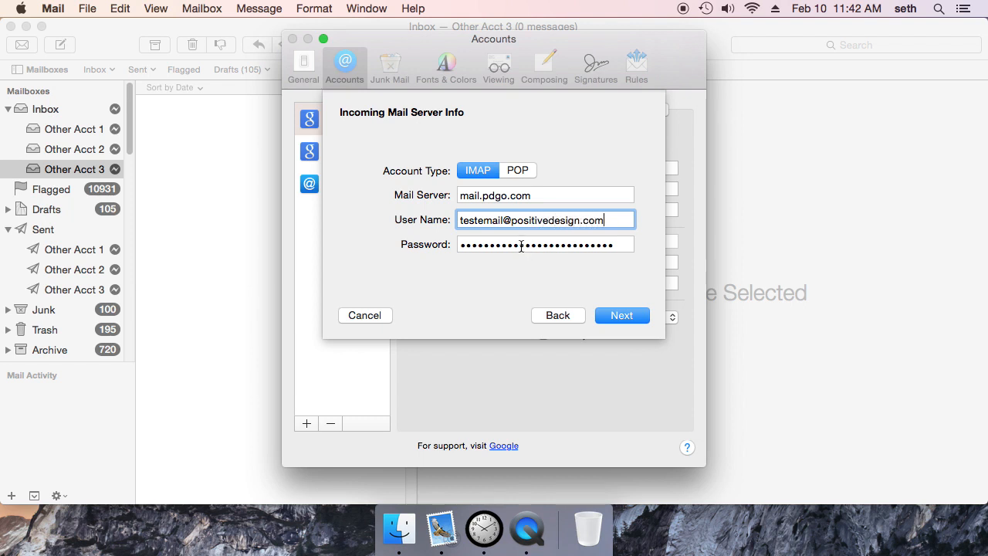
click(639, 321)
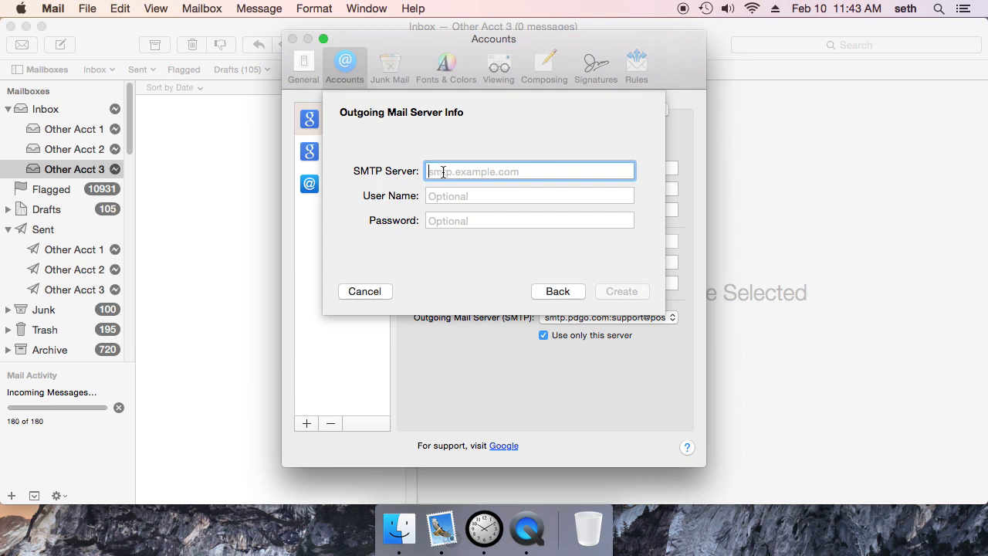
- Set the outgoing SMTP server to smtp.pdgo.com with the account's e-mail address as user name
text(smtp.pdgo.com)
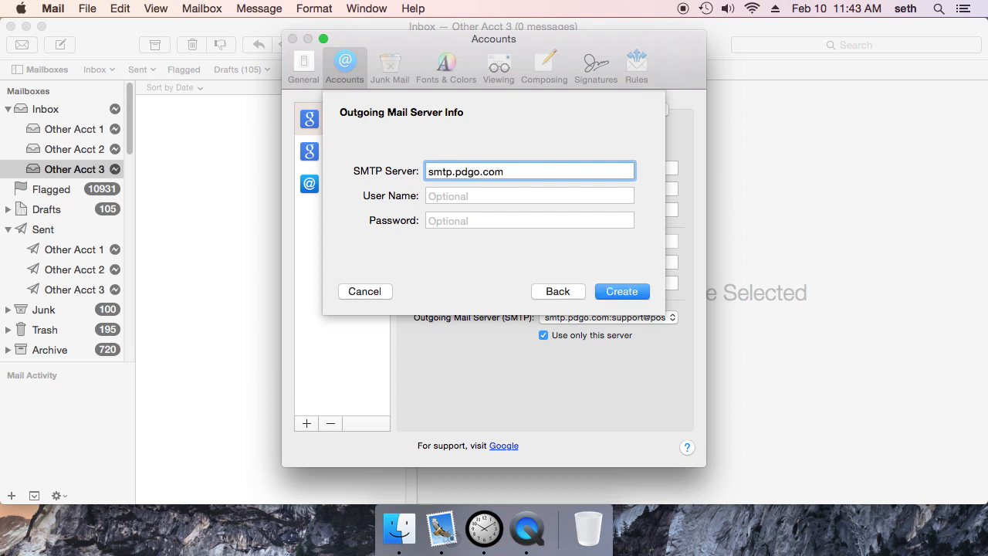
key(Tab)
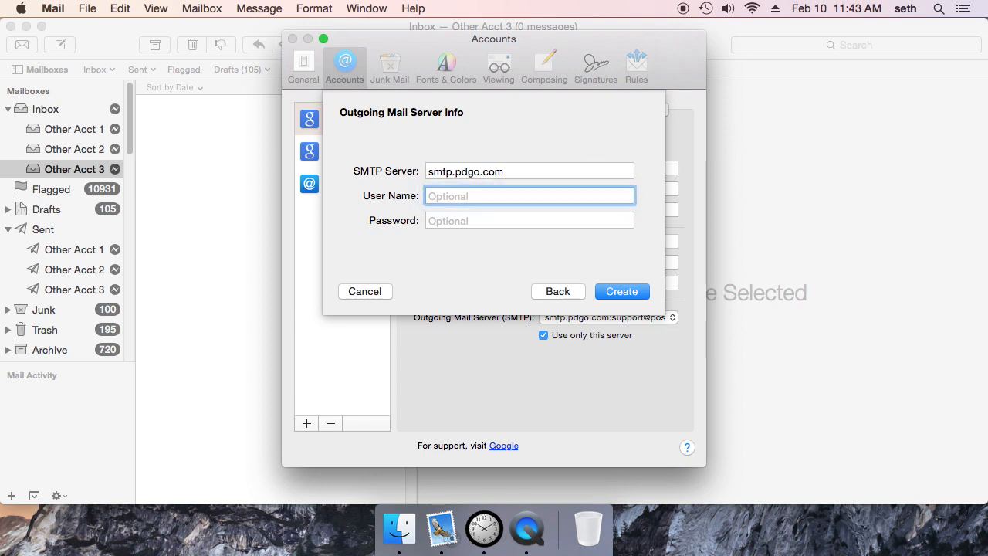
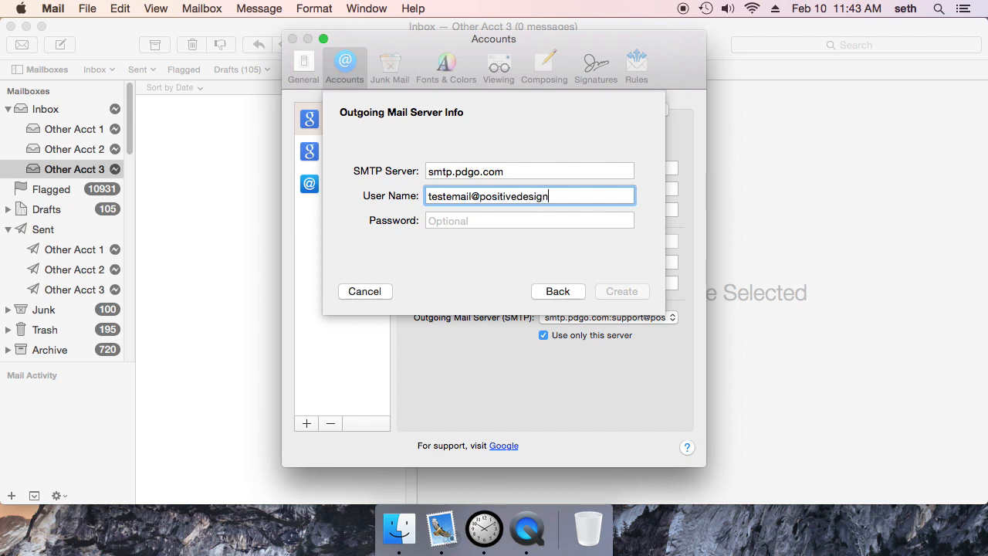
- Paste the account password for the outgoing server and create the account
key(Tab)
key(super+v)
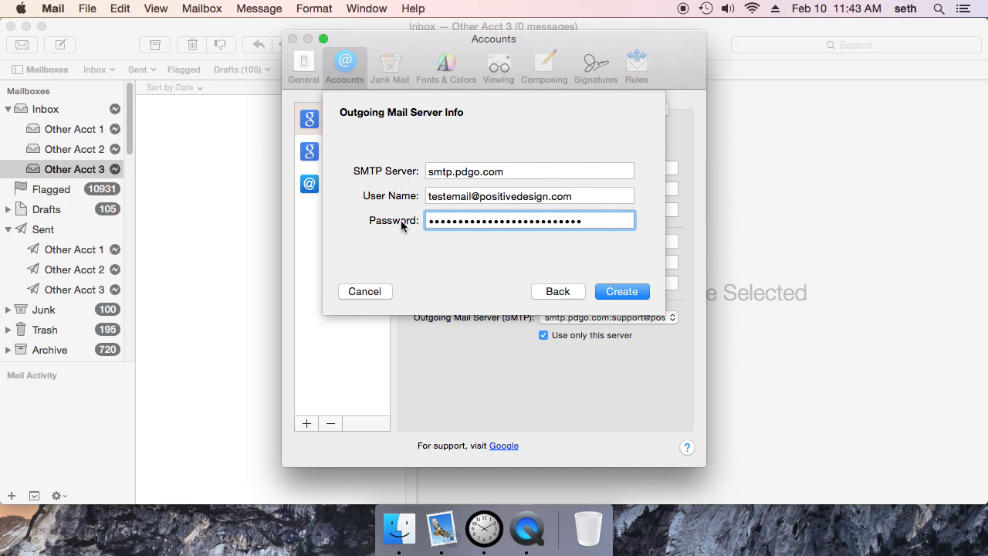
click(610, 293)
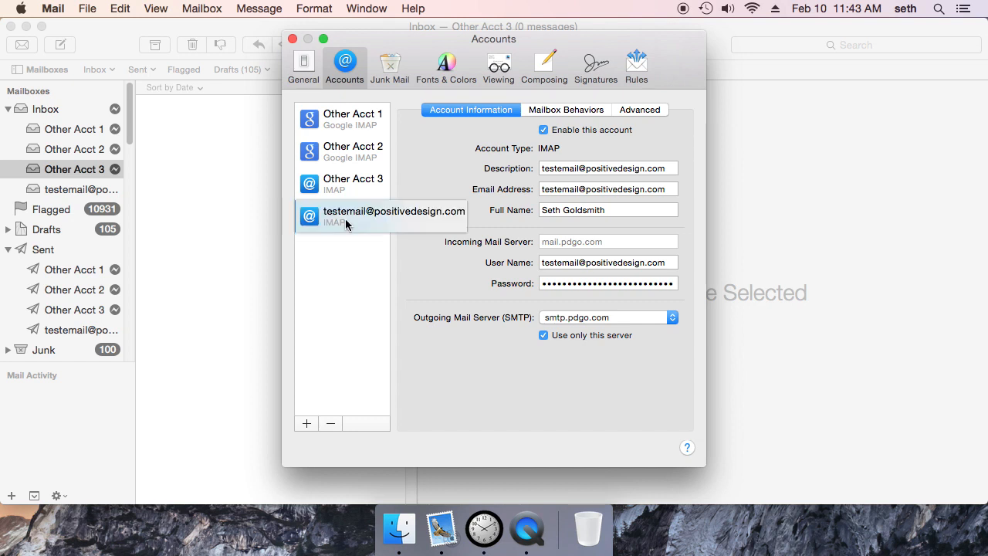
- Set the new account's incoming IMAP port to 993 in its advanced settings
click(641, 112)
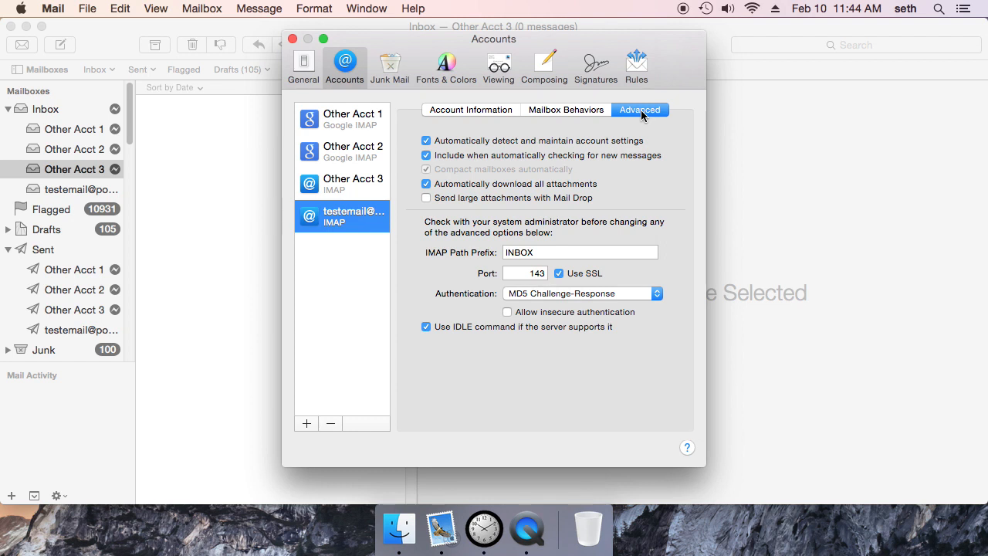
double_click(547, 275)
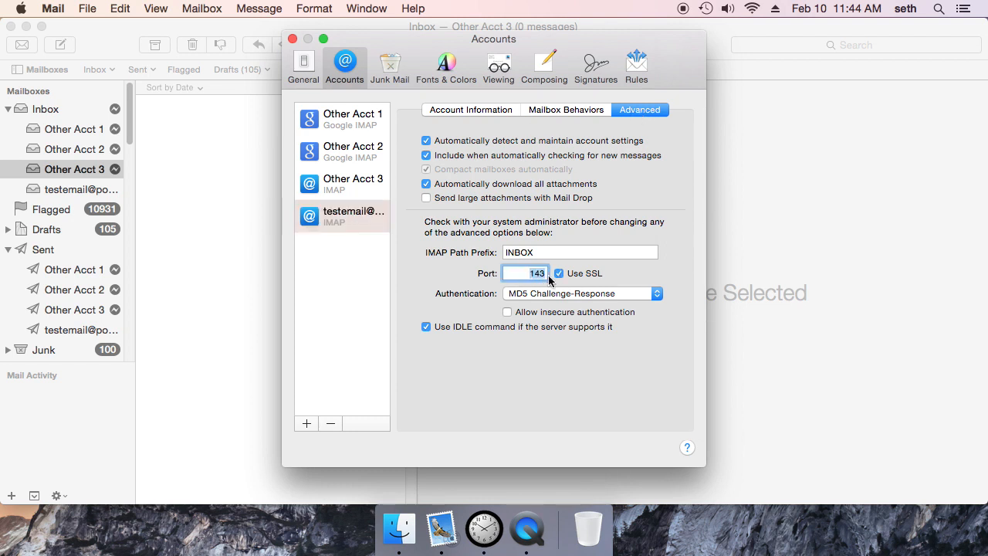
text(993)
click(566, 288)
click(468, 110)
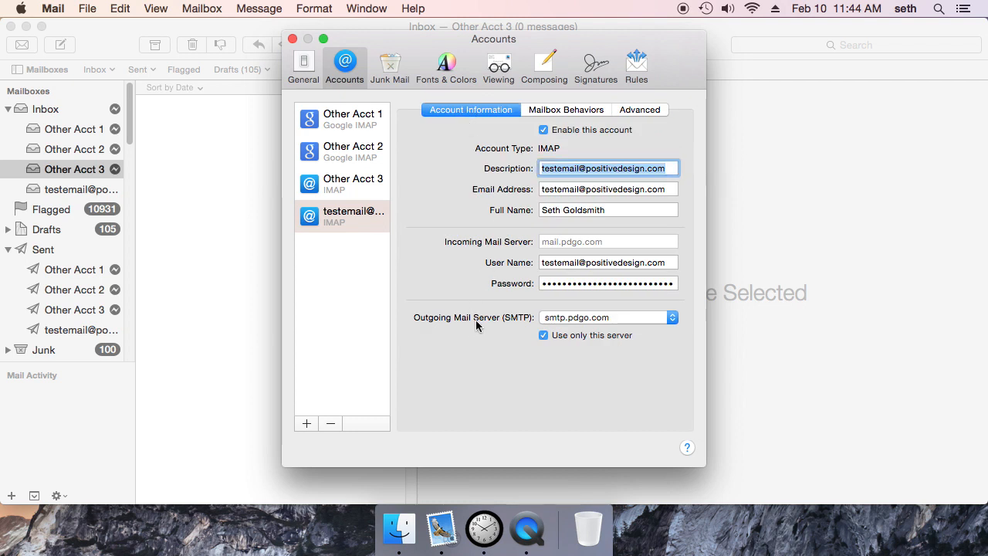
- Edit the account's SMTP server: disable automatic settings, use port 465 with SSL and Password authentication
click(580, 323)
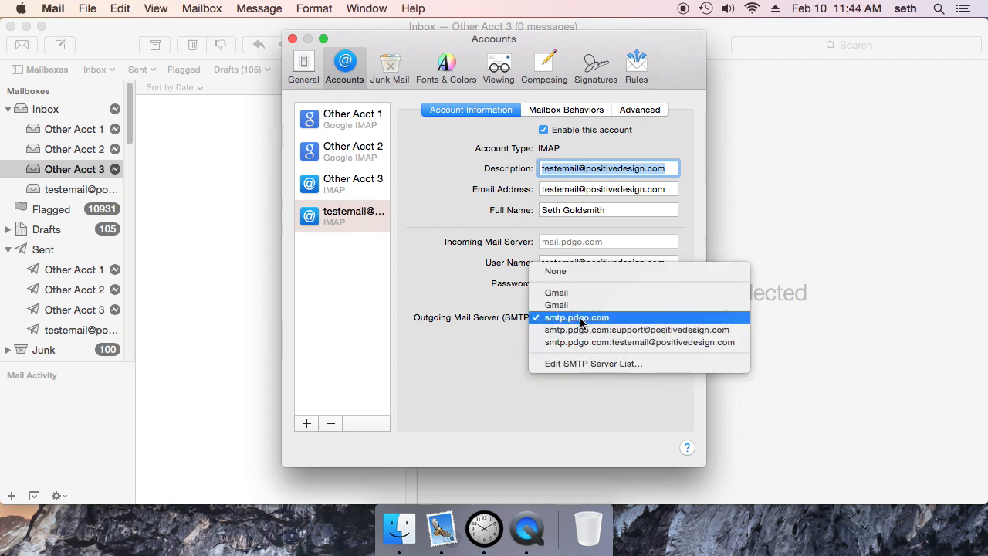
click(592, 365)
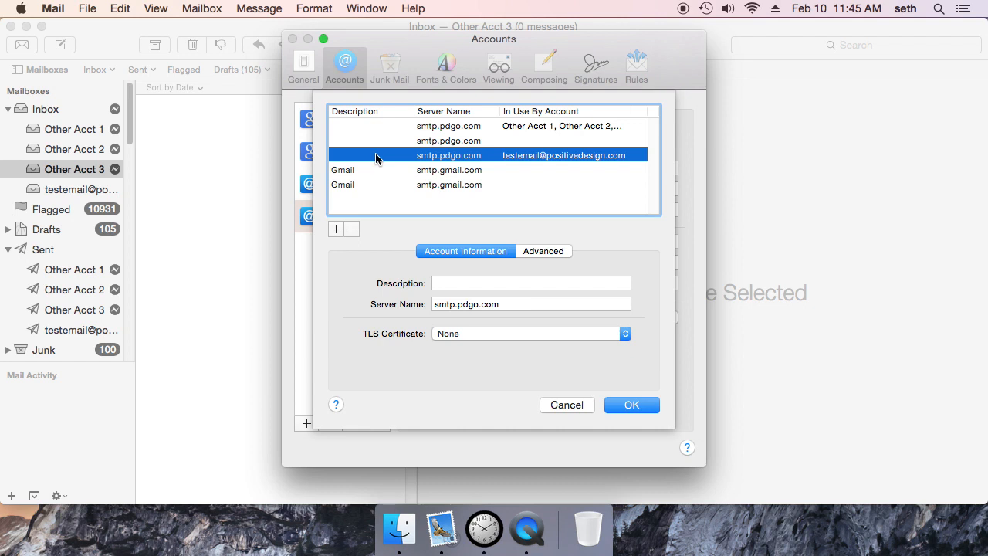
click(538, 252)
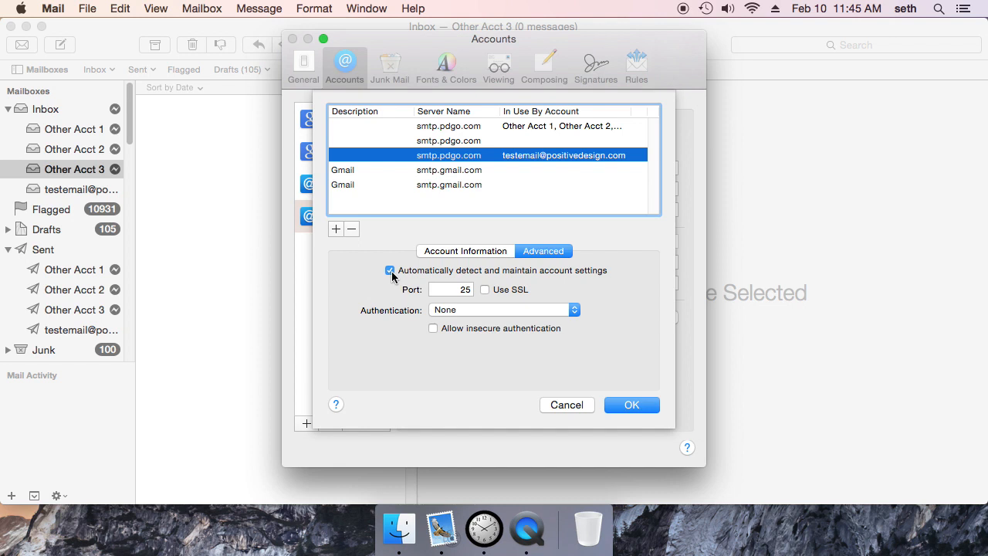
click(390, 271)
double_click(468, 289)
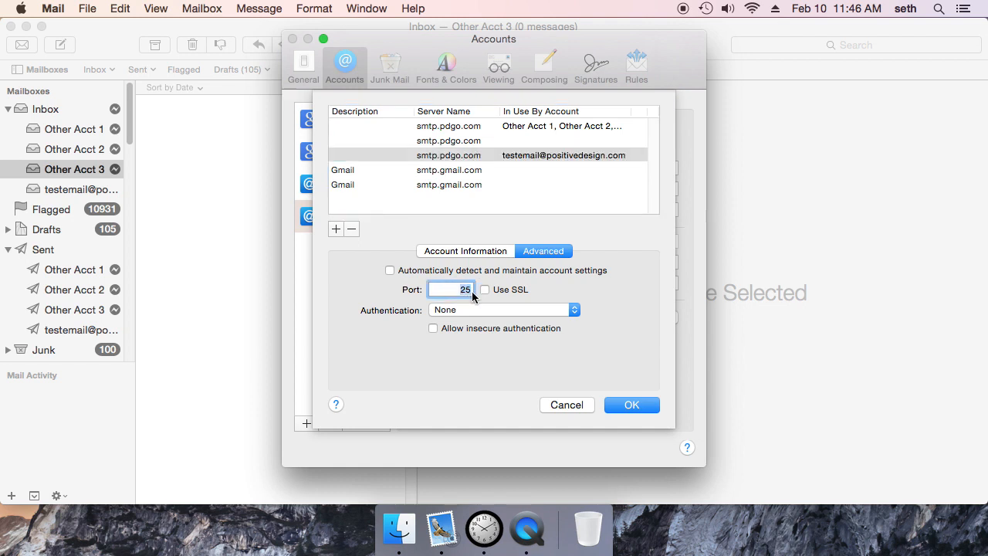
text(465)
click(485, 290)
click(453, 309)
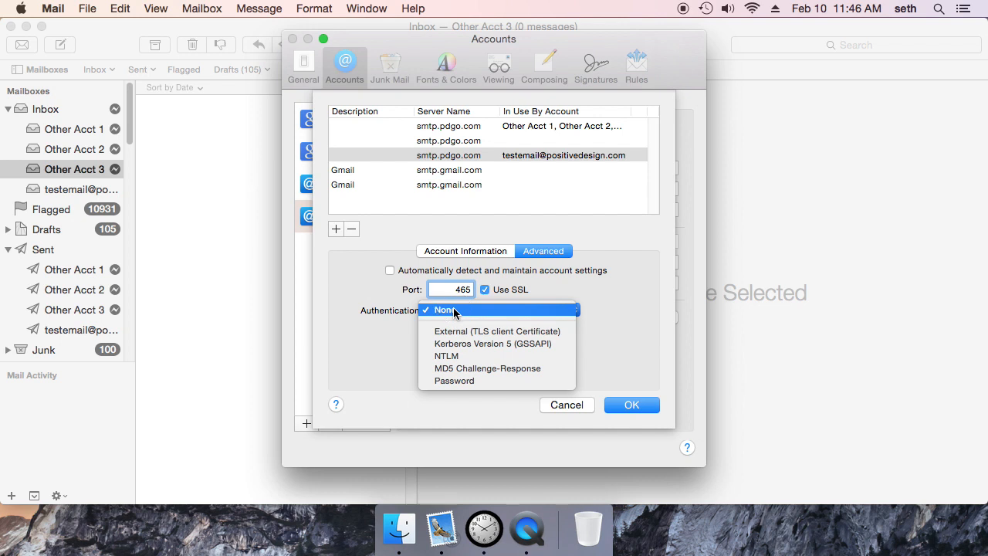
click(468, 380)
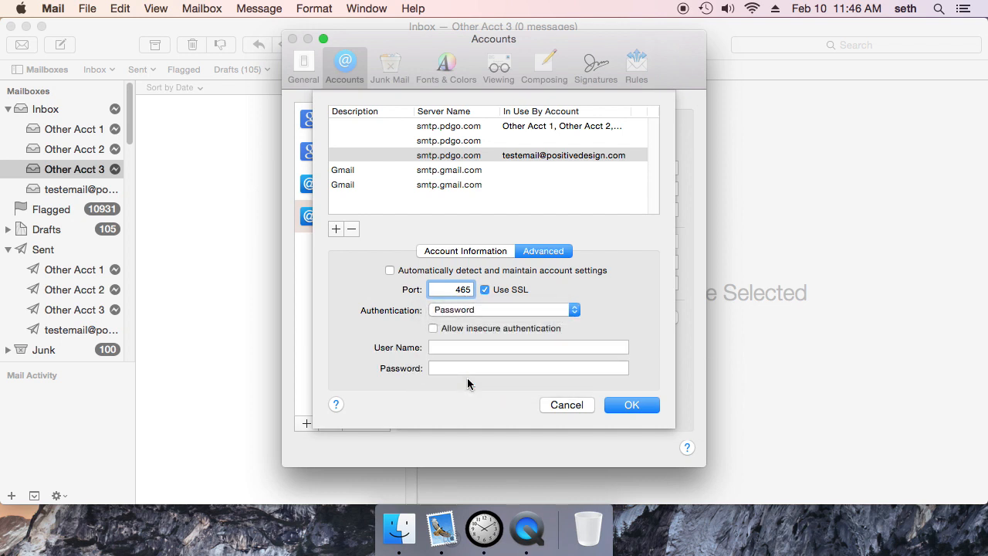
- Enter the account's e-mail address as SMTP user name, fill in the account password, and confirm
click(463, 348)
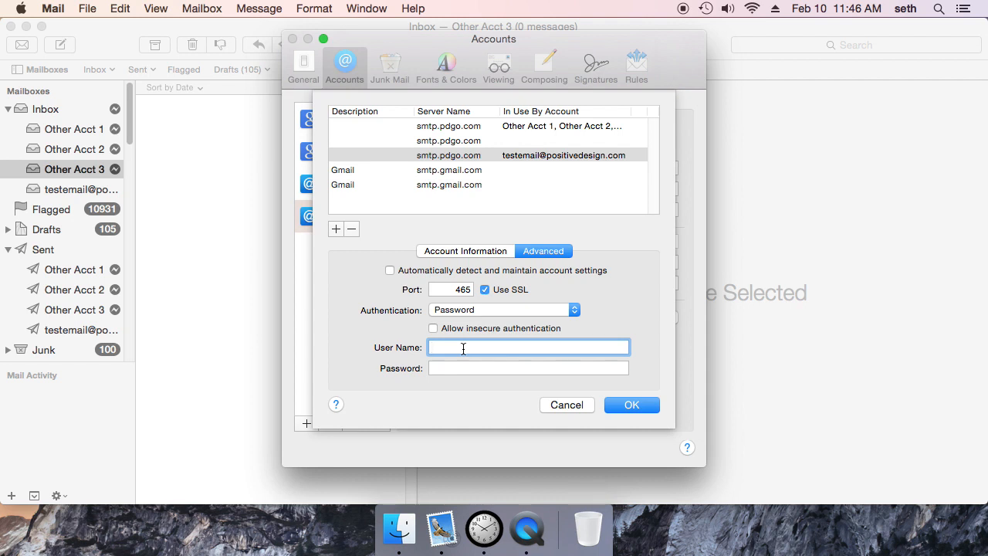
key(Tab)
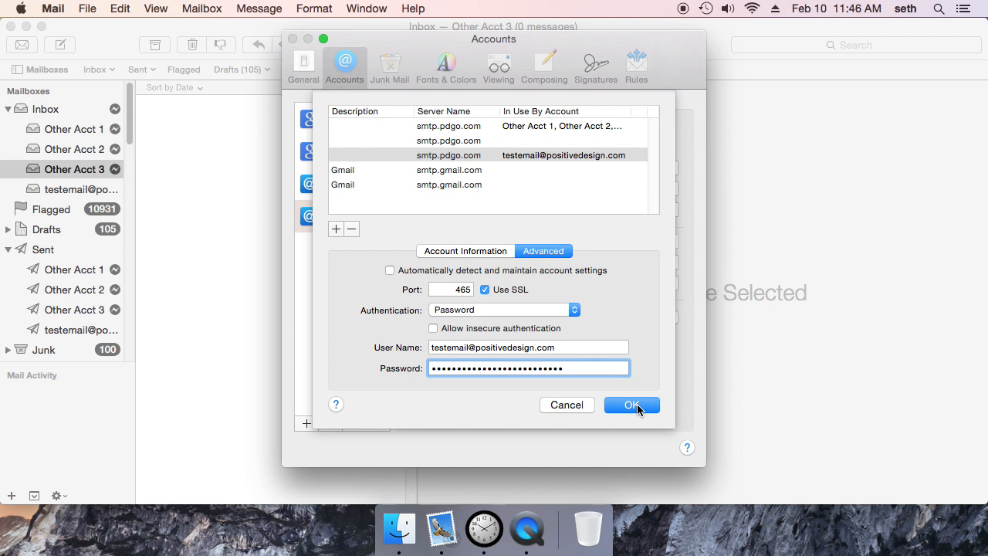
click(631, 405)
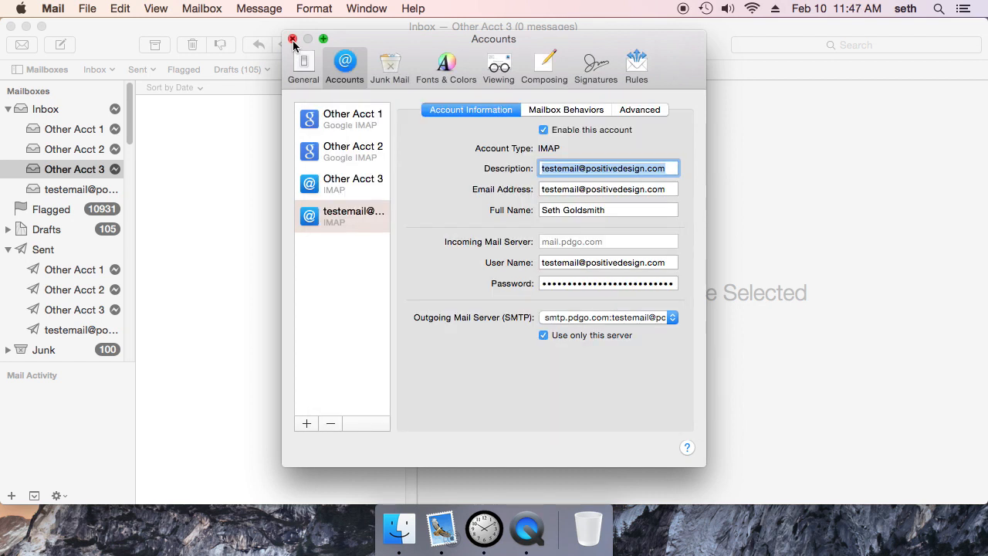
- Close preferences saving the account changes, and open the new account's inbox
click(293, 39)
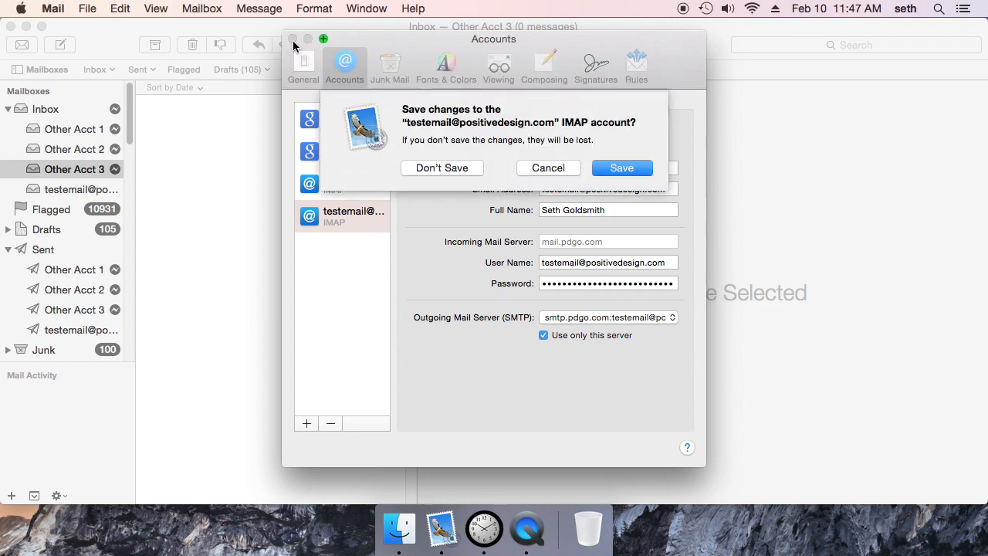
click(622, 168)
click(85, 189)
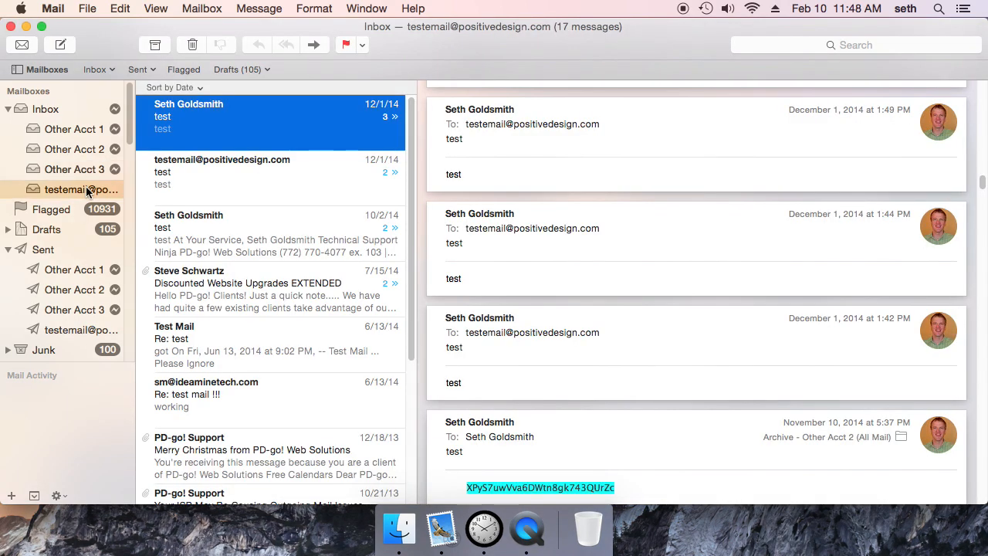